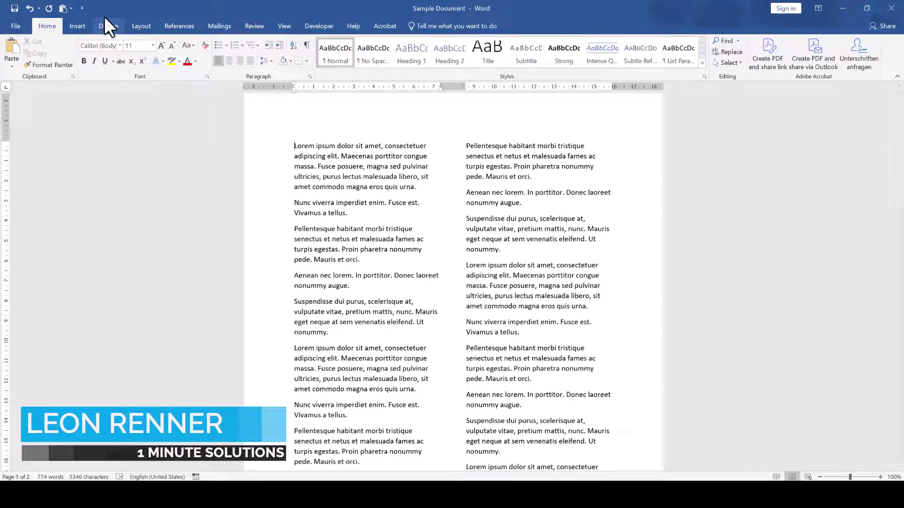
Insert the Bird photo from Pictures at the top of the first column
left_click(76, 26)
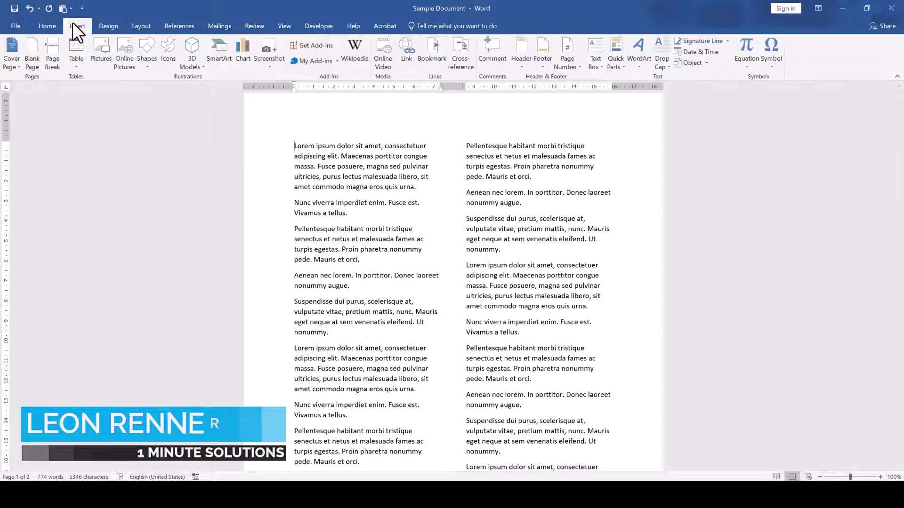
left_click(99, 51)
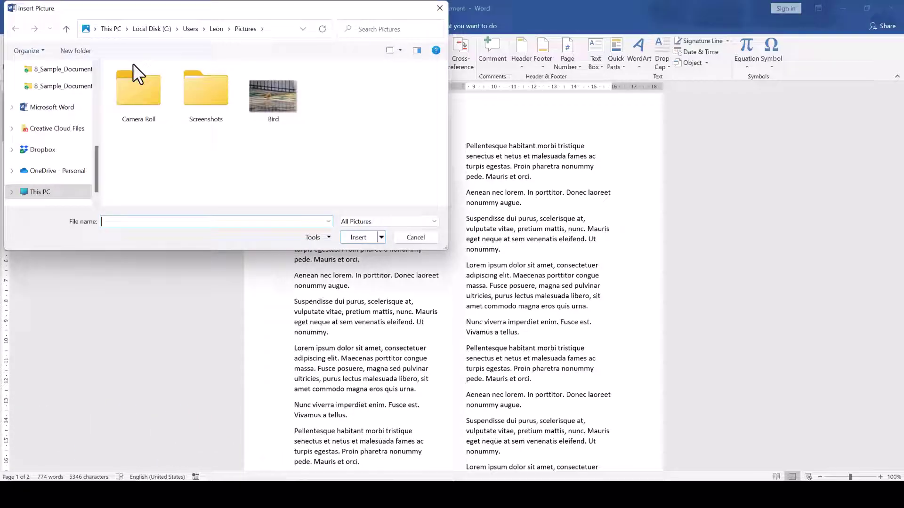
left_click(296, 119)
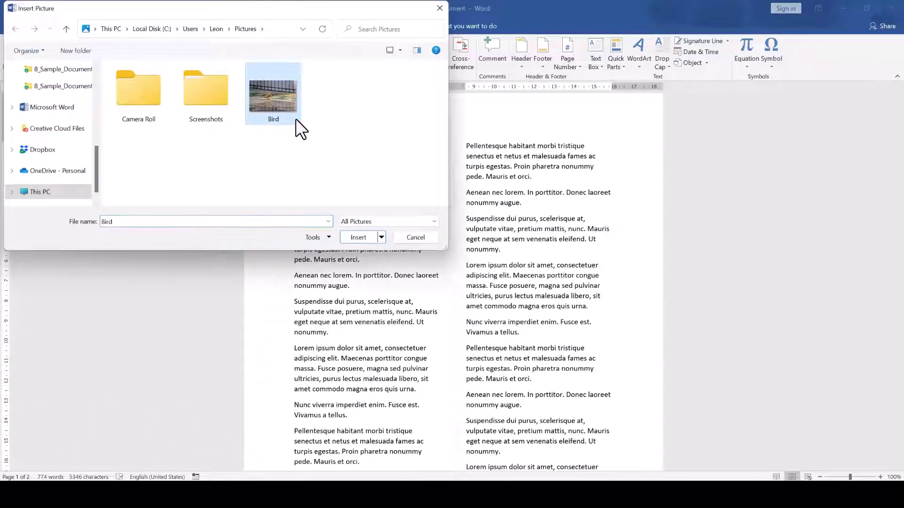
left_click(347, 236)
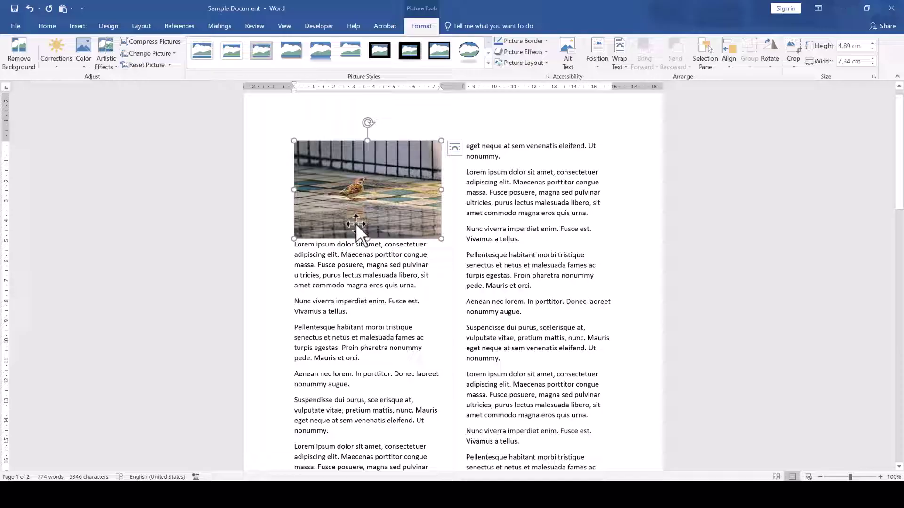
Set the bird photo's layout option to Top and Bottom text wrapping
left_click(454, 148)
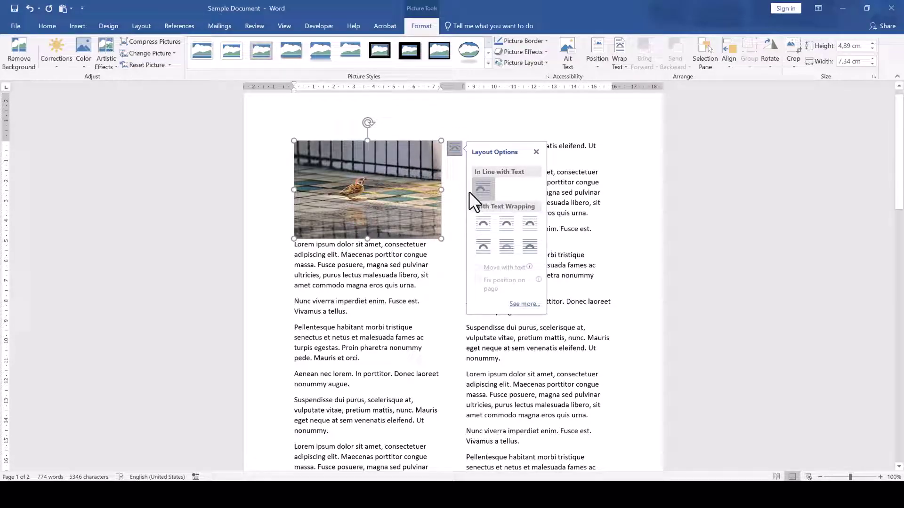
left_click(478, 249)
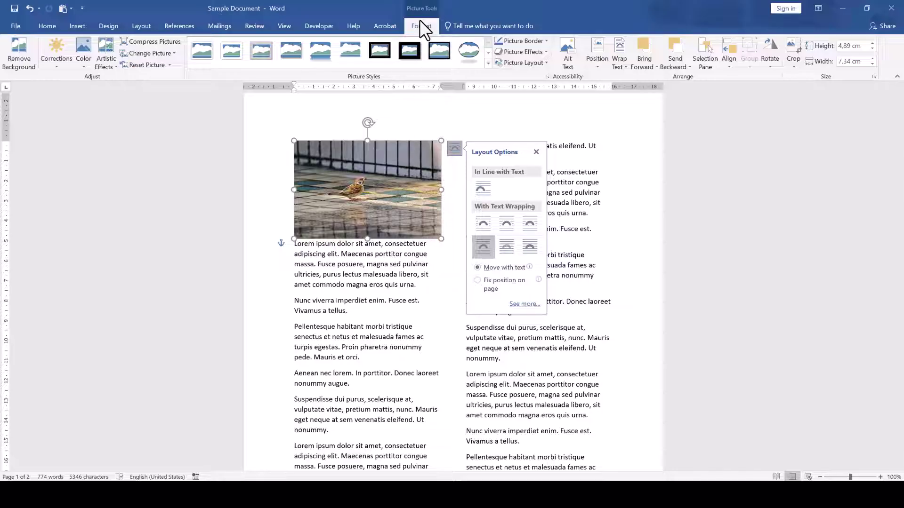
left_click(618, 67)
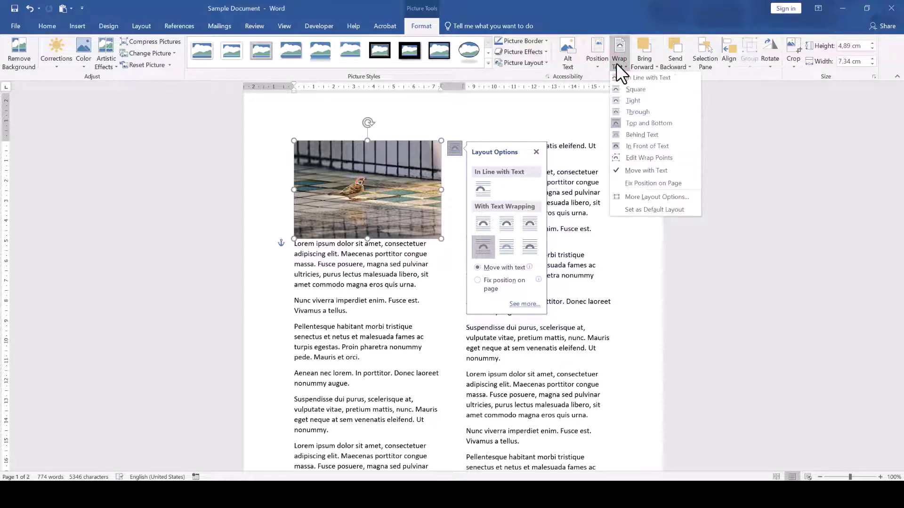
left_click(615, 62)
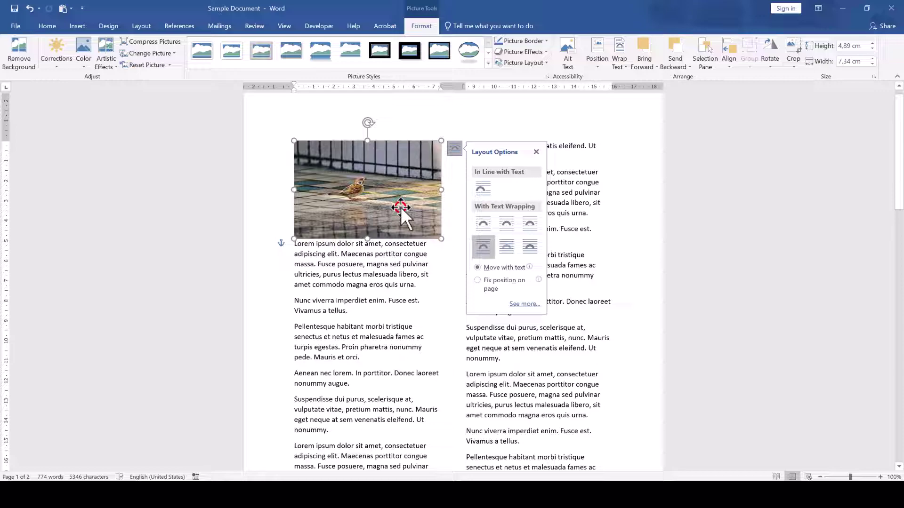
Widen the bird photo across both columns and drag it below the opening paragraphs
left_click_drag(441, 238, 612, 320)
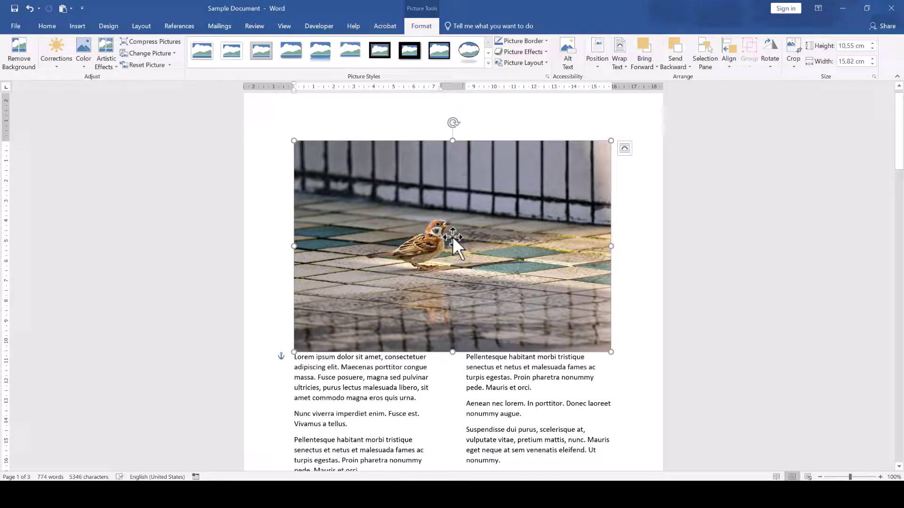
left_click_drag(452, 237, 450, 322)
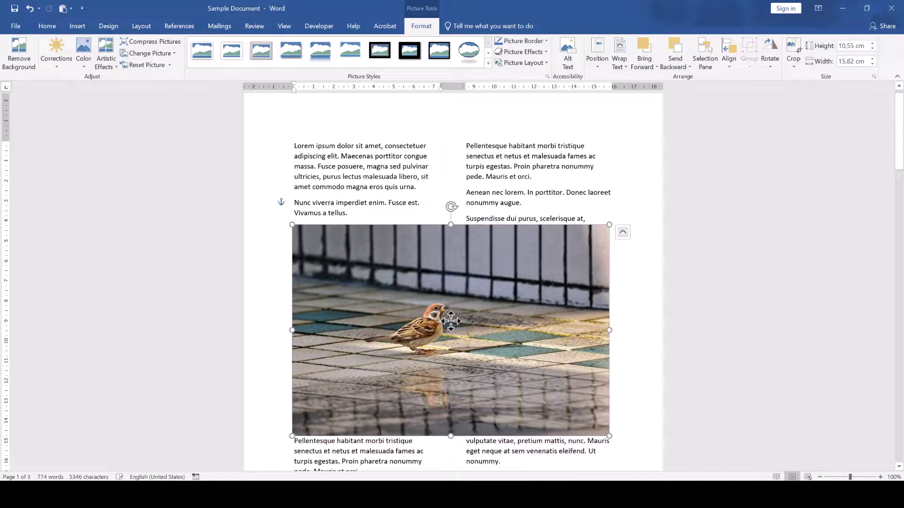
Align the bird photo left, then place the cursor after 'Vivamus a tellus.'
left_click(732, 61)
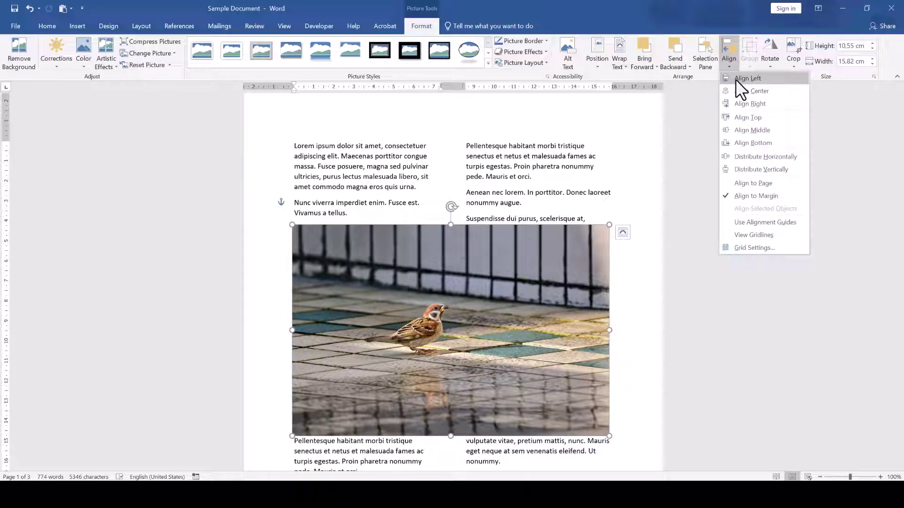
left_click(735, 79)
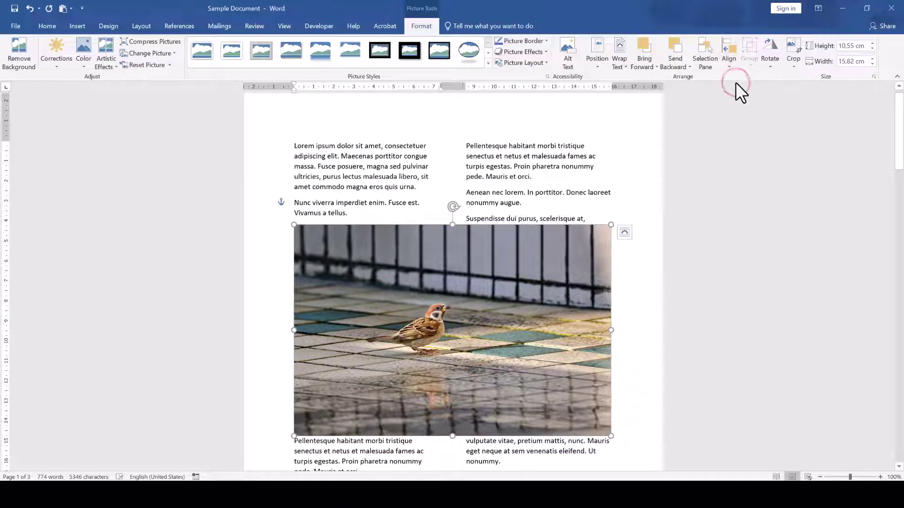
left_click(371, 213)
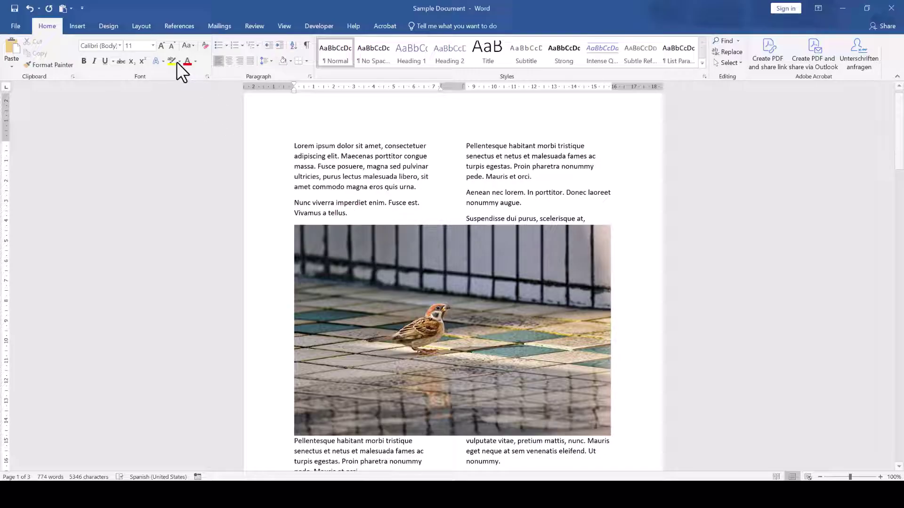
Insert a column break after 'Vivamus a tellus.' and delete the blank line atop the right column
left_click(144, 25)
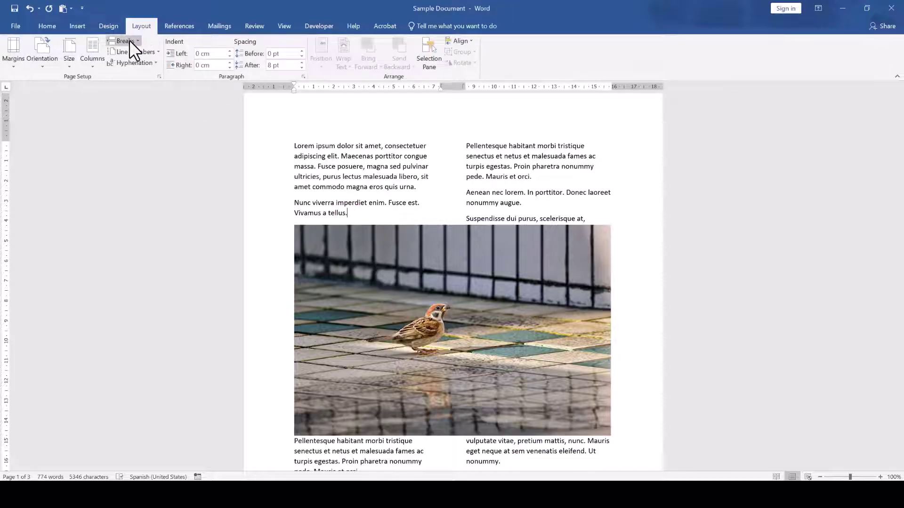
left_click(129, 40)
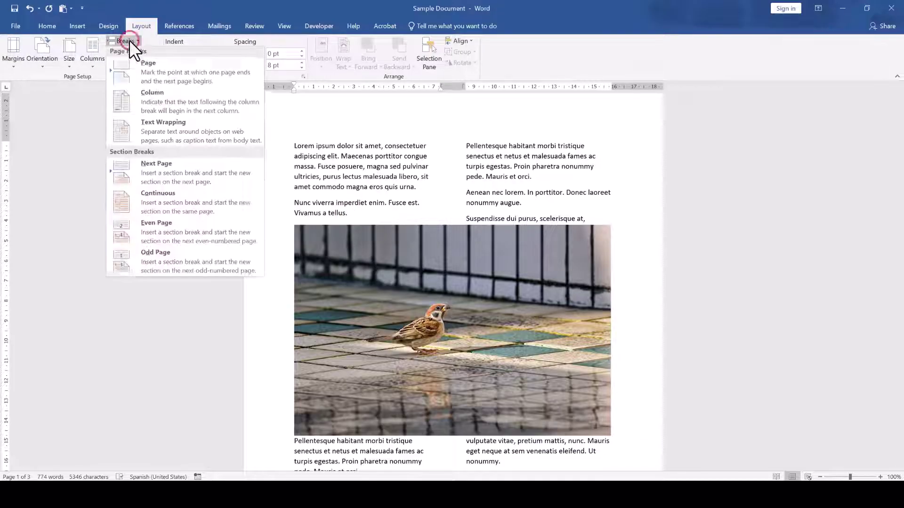
left_click(152, 114)
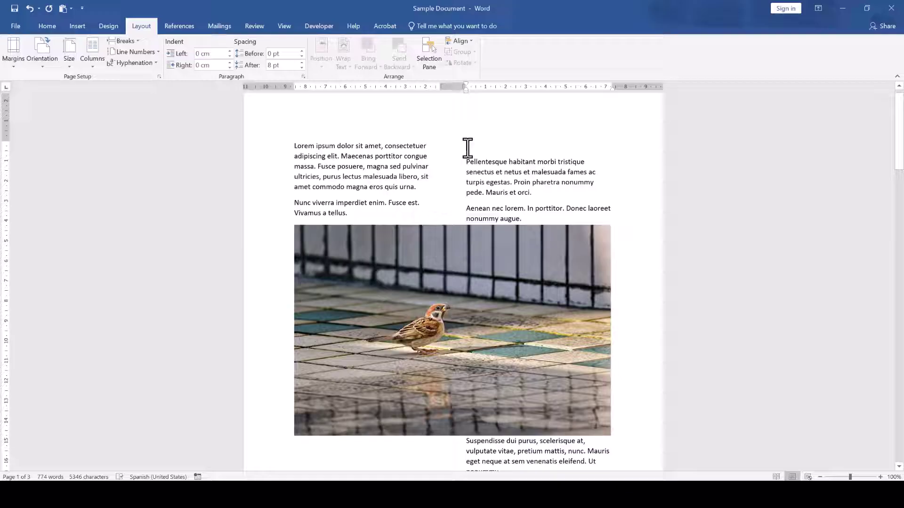
key("Delete")
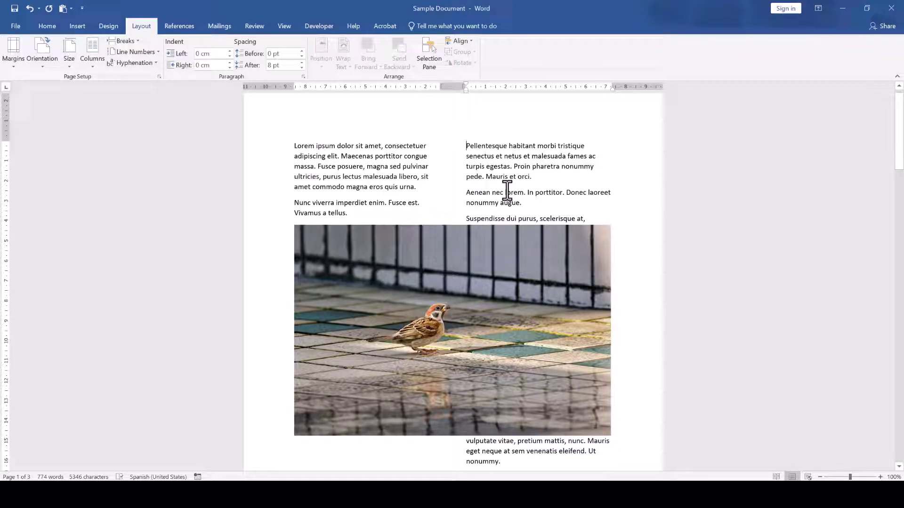
Place the cursor after 'nonummy augue.' and open the Breaks list
left_click(523, 204)
left_click(137, 42)
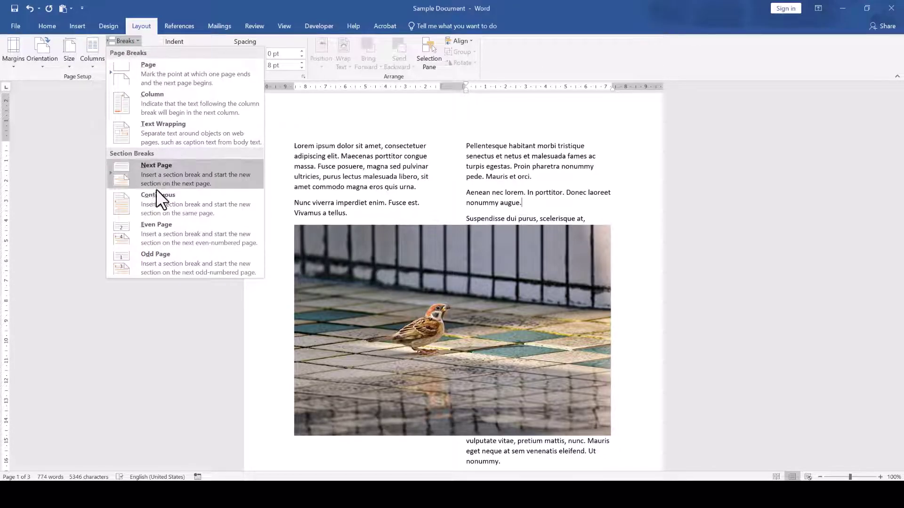